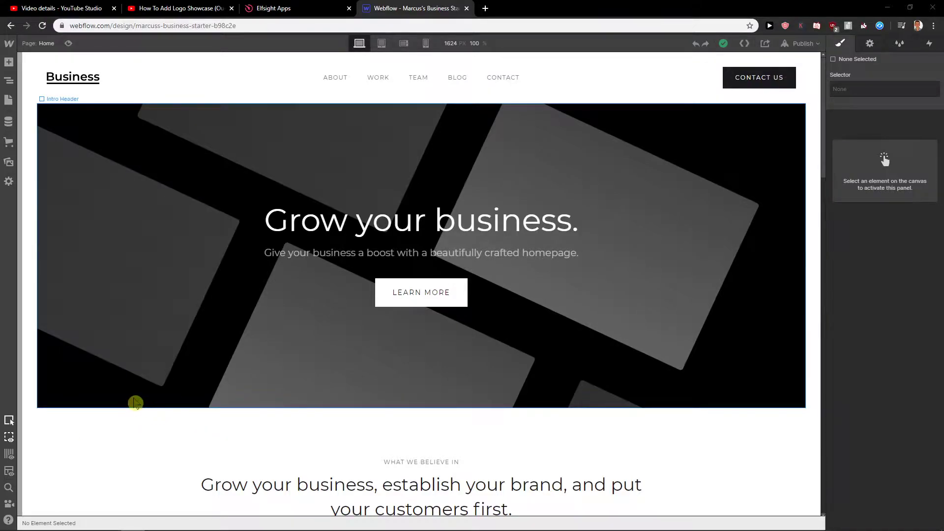
- Scroll through the Webflow homepage, then switch to the 'How To Add Logo Showcase' YouTube video
scroll(134, 403, down, 6)
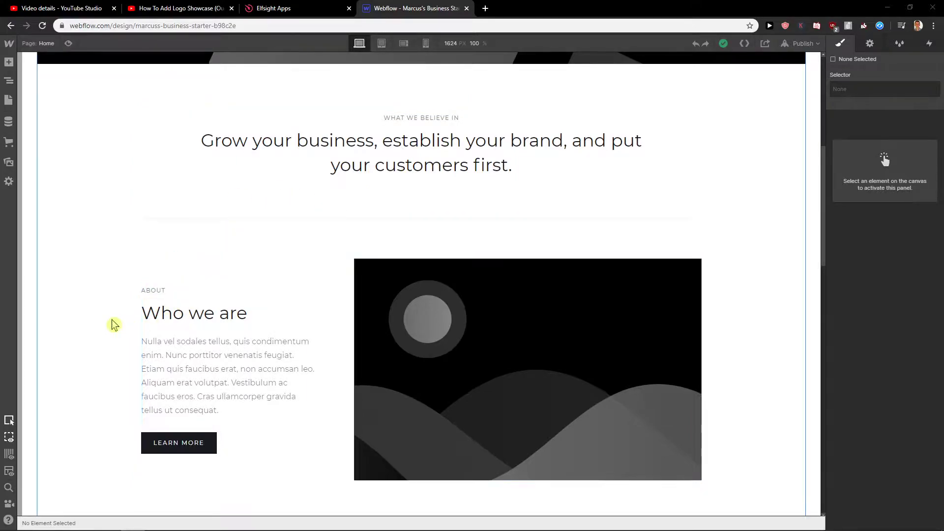
click(177, 8)
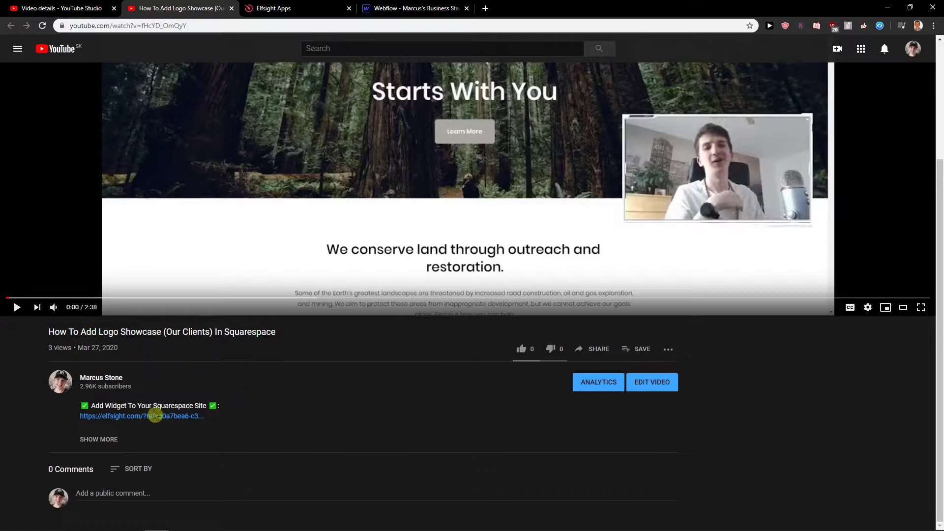
- Open the elfsight.com link from the video description in a new tab and view it
middle_click(133, 417)
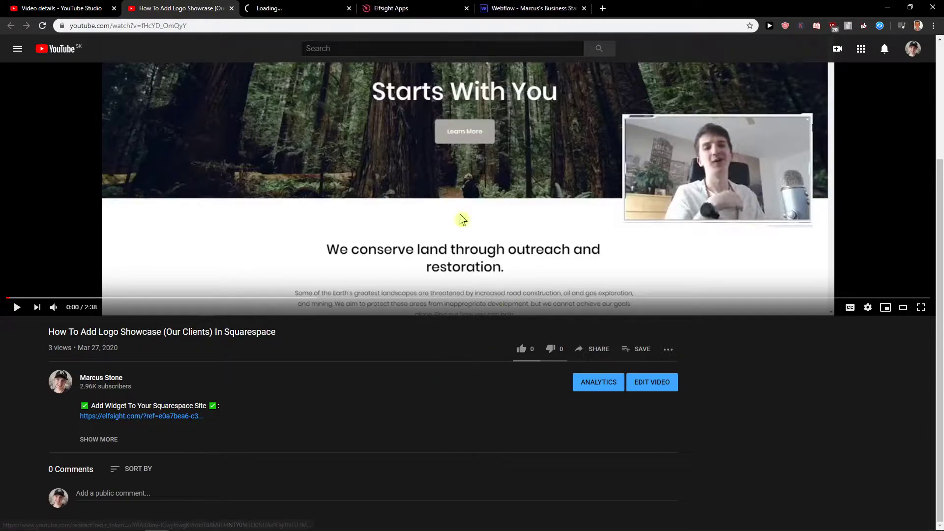
click(317, 7)
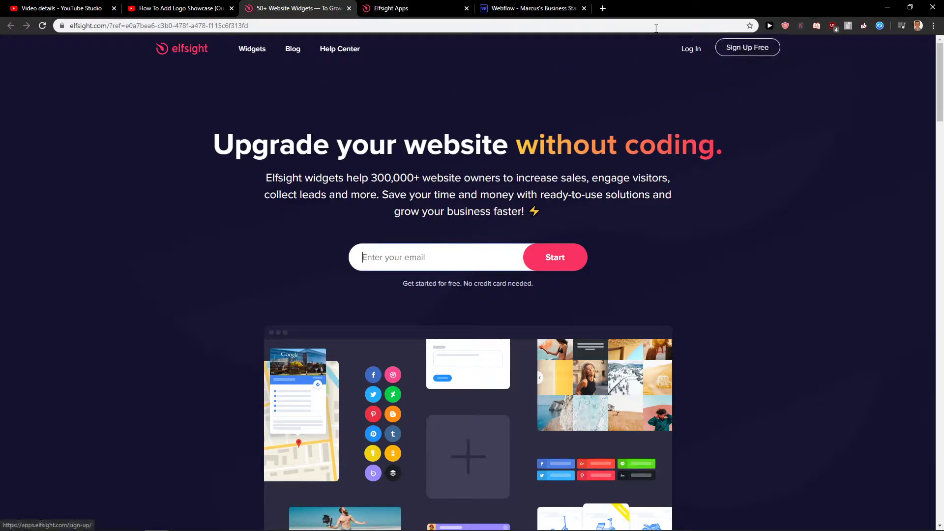
- Search 'insta' in Elfsight Apps and create a new Instagram Feed widget
click(413, 8)
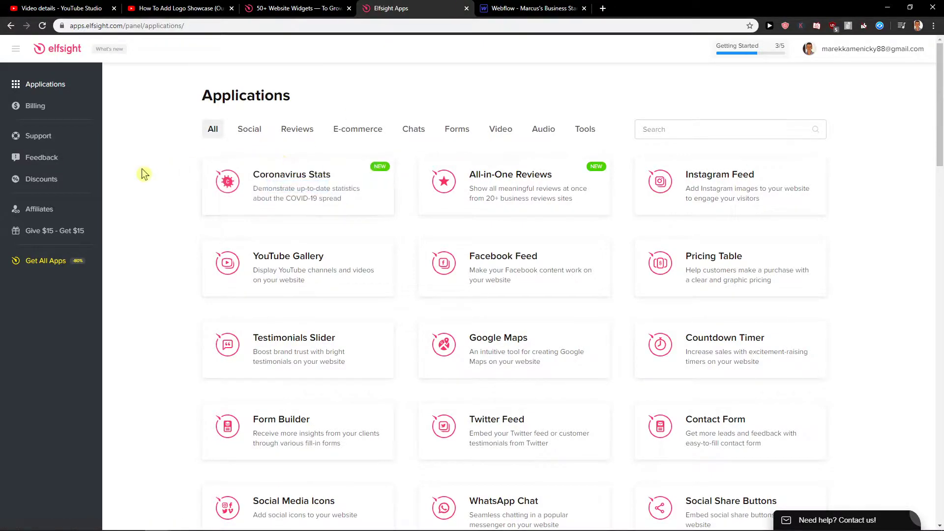
click(694, 130)
text(instagram)
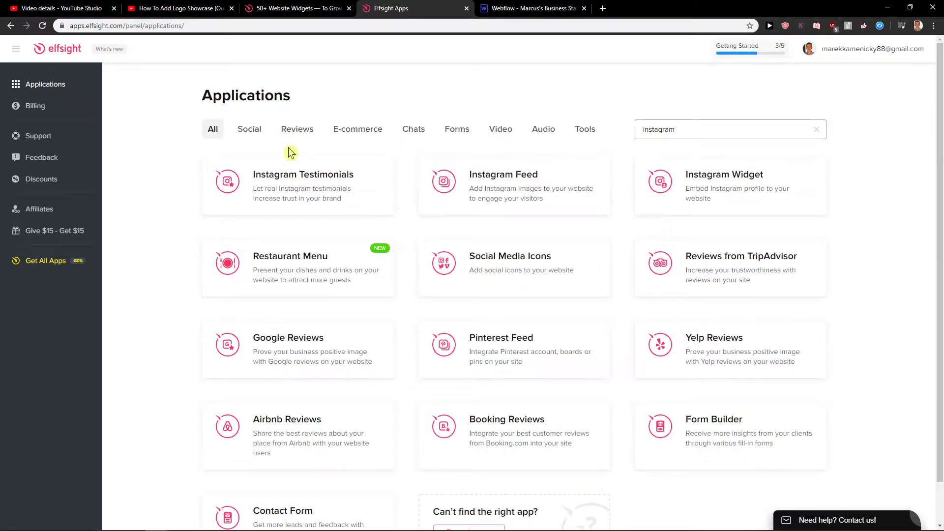
click(514, 187)
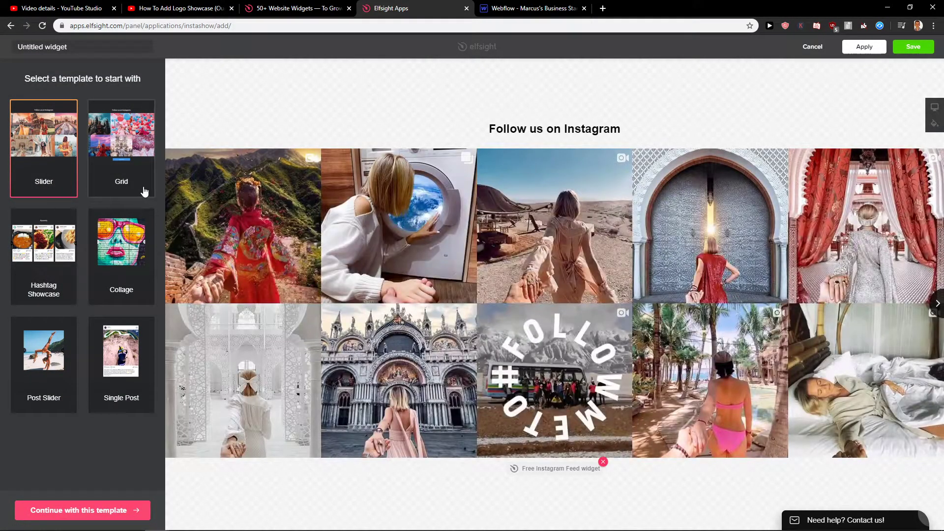
- Preview the Grid, Hashtag Showcase, Collage, Post Slider and Single Post templates
click(144, 191)
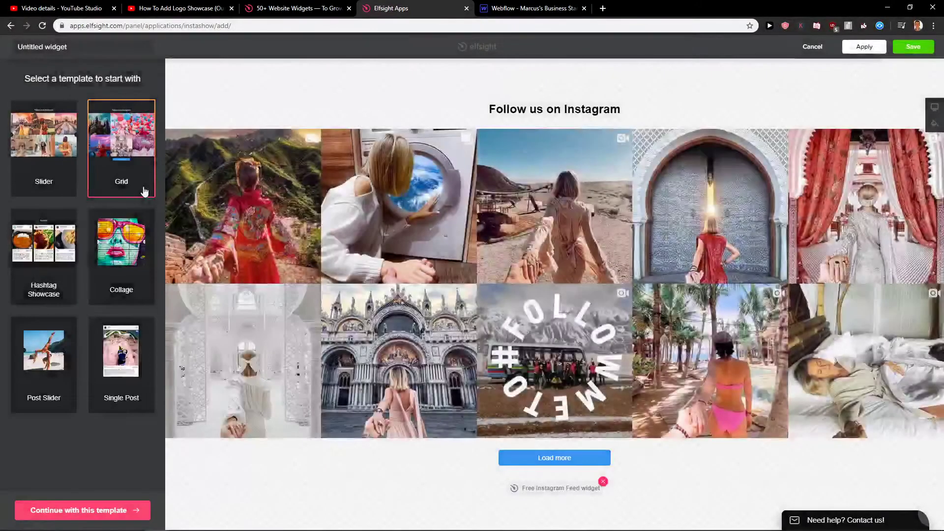
click(48, 299)
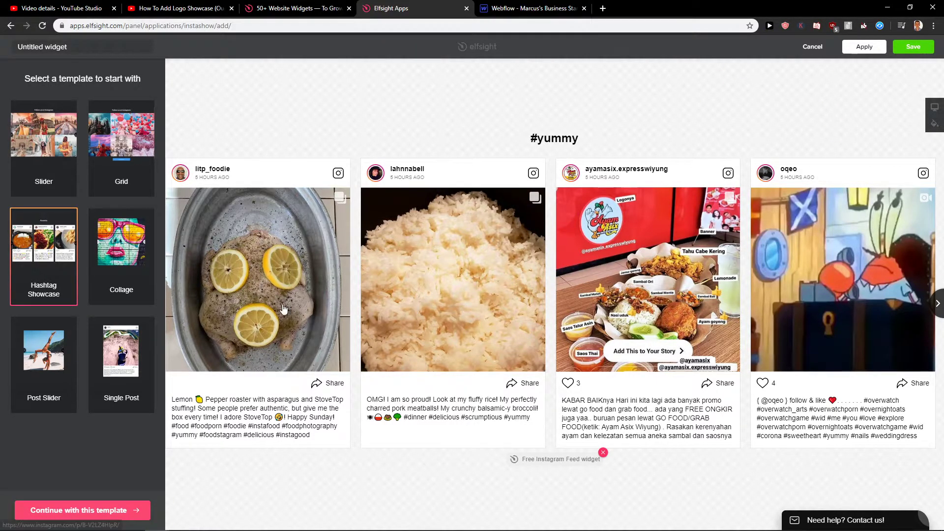
click(144, 302)
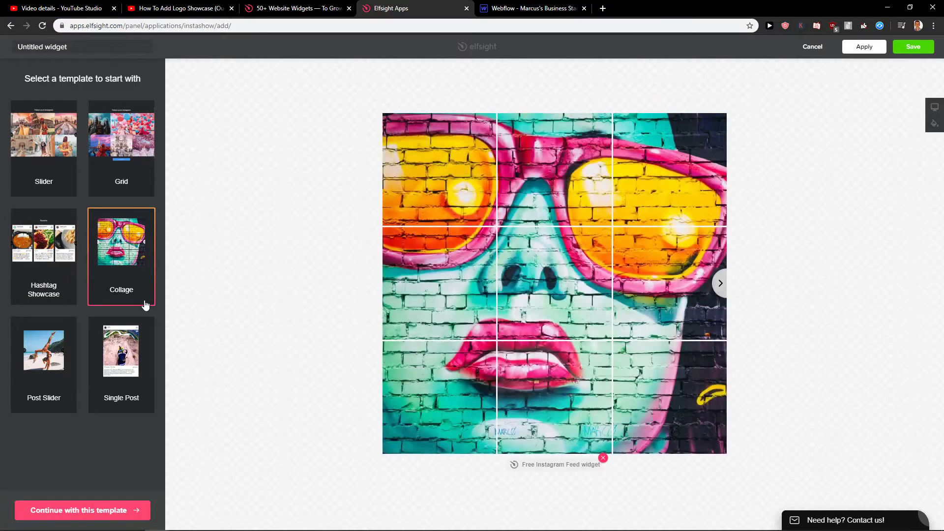
click(35, 393)
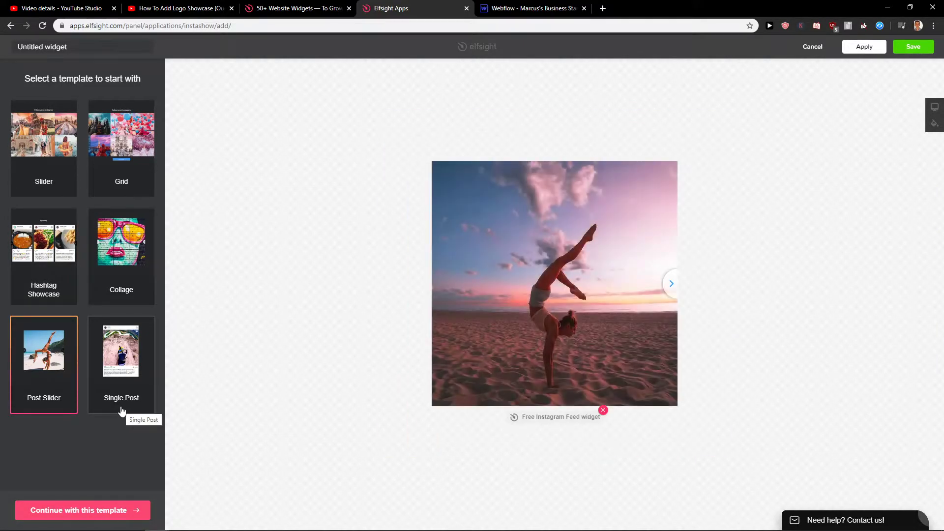
click(122, 410)
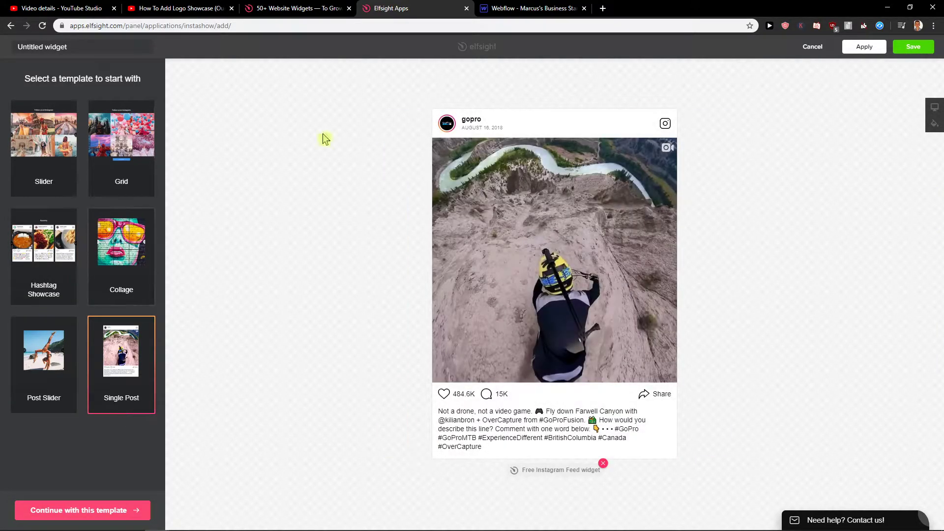
- Turn off the site-blocker extension from a new browser tab
click(603, 8)
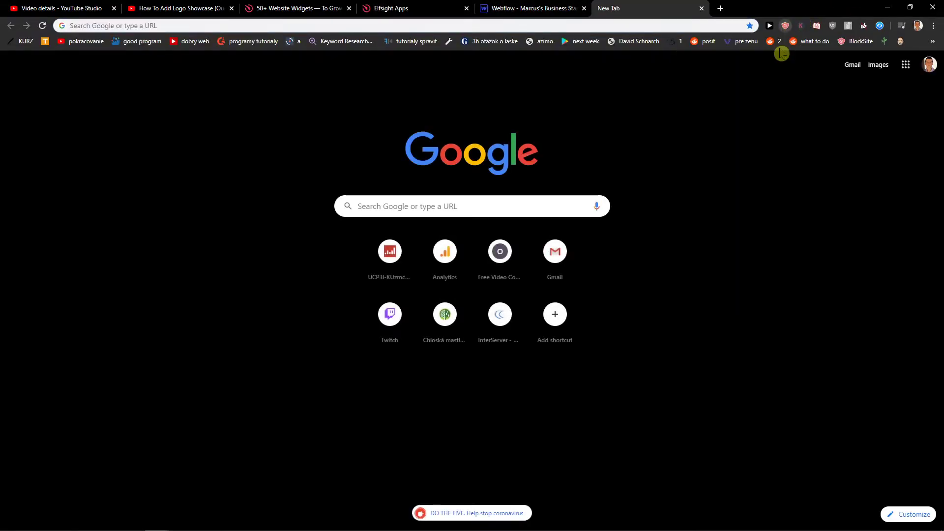
click(785, 25)
click(109, 53)
click(391, 9)
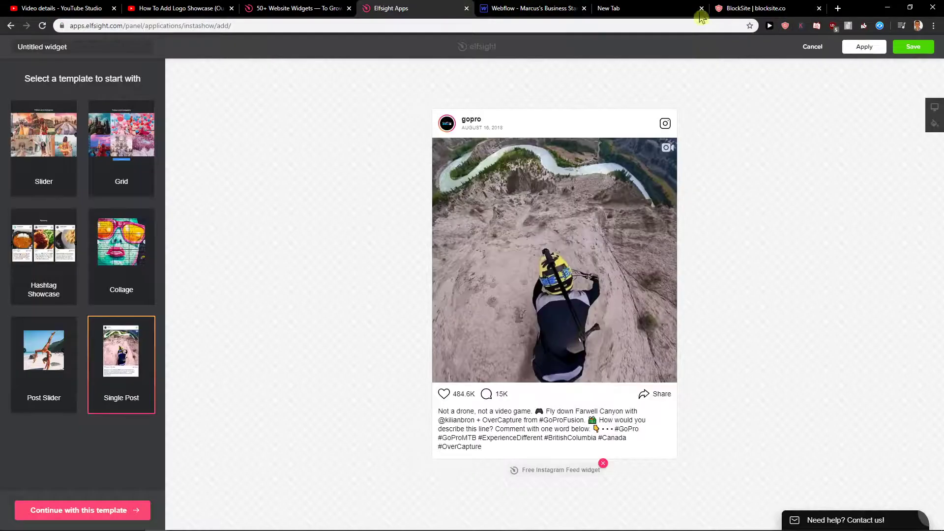
click(819, 9)
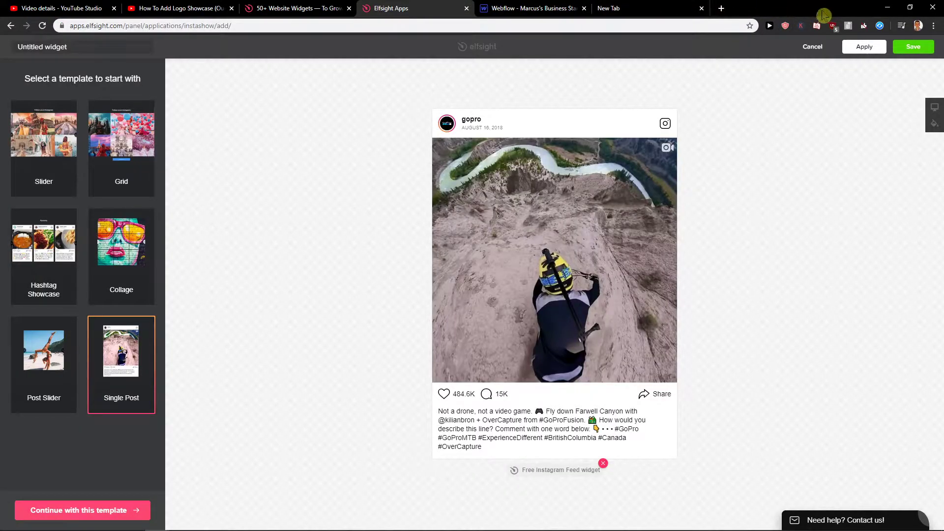
- Continue with the Hashtag Showcase template and remove its #yummy Instagram source
click(36, 191)
click(64, 281)
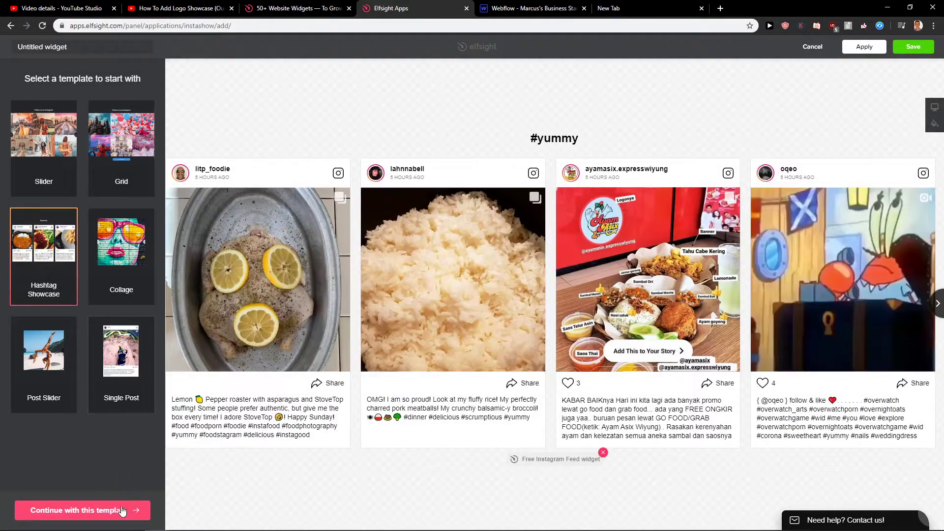
click(123, 511)
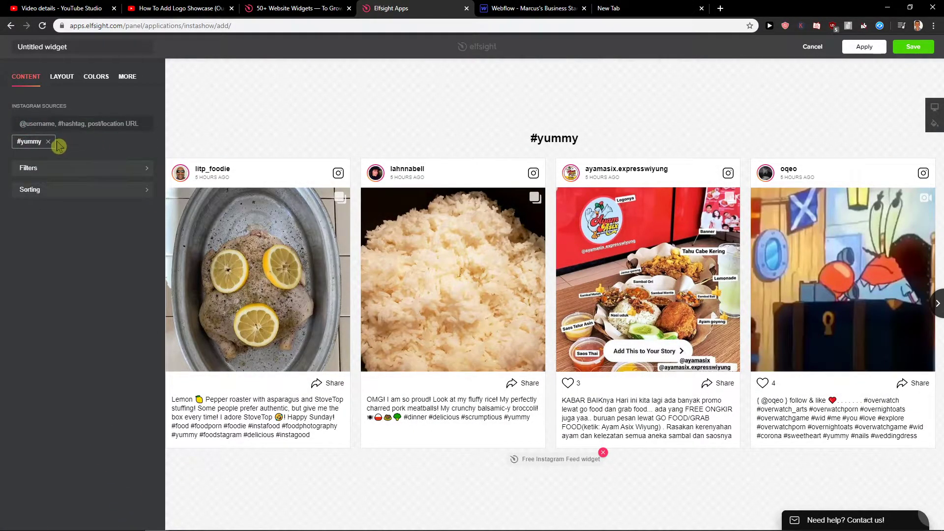
click(48, 142)
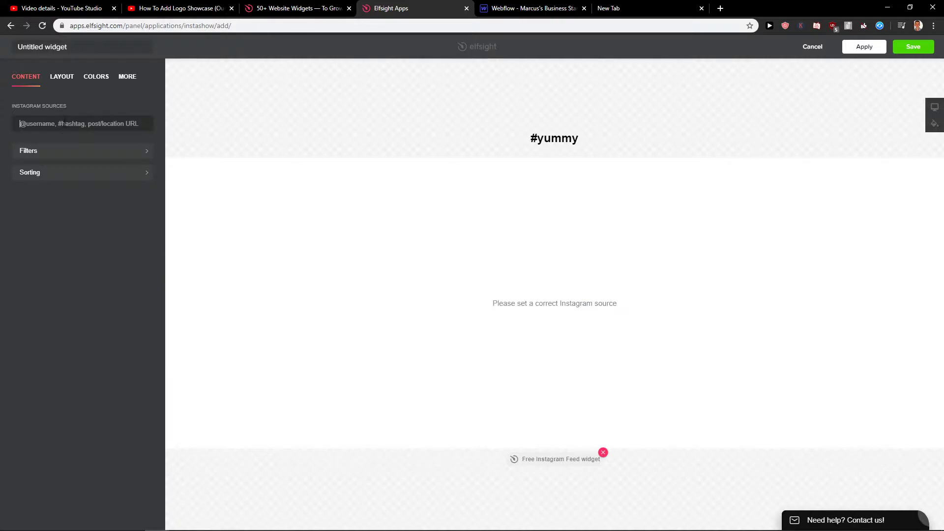
click(649, 8)
- Search 'instagram burger levice', open the restaurant's Instagram profile and select its web address
click(631, 26)
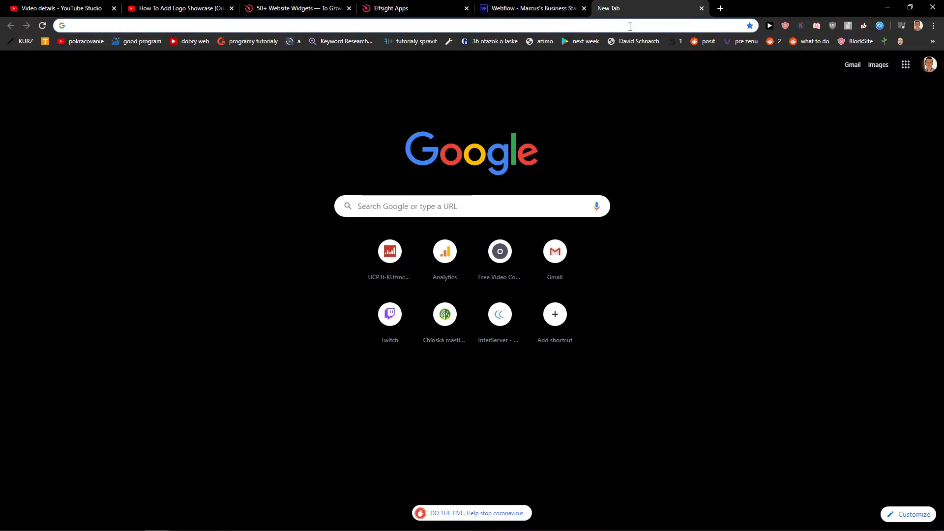
text(instagram )
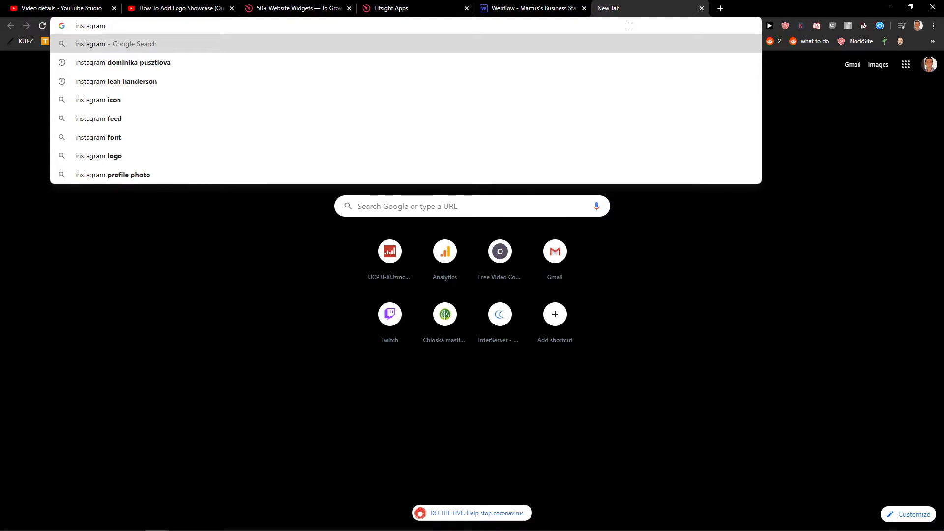
text(burger levice)
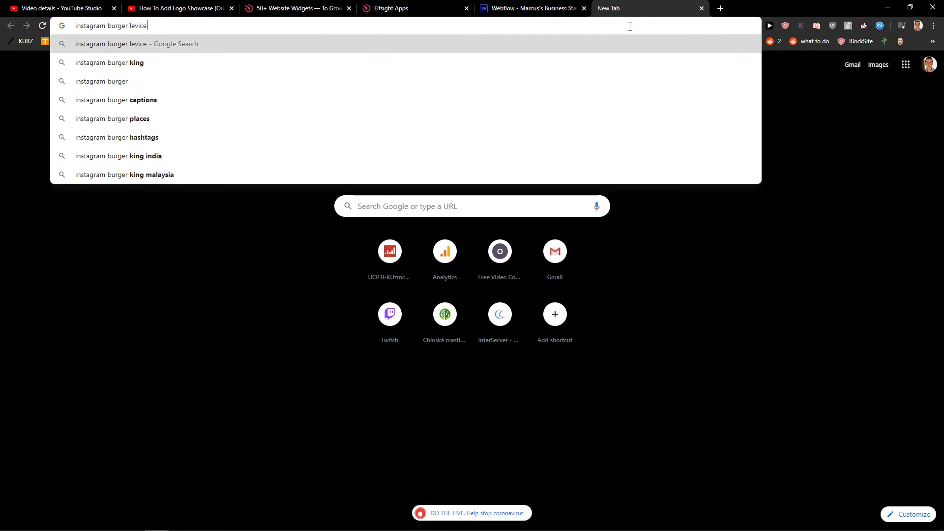
key(Return)
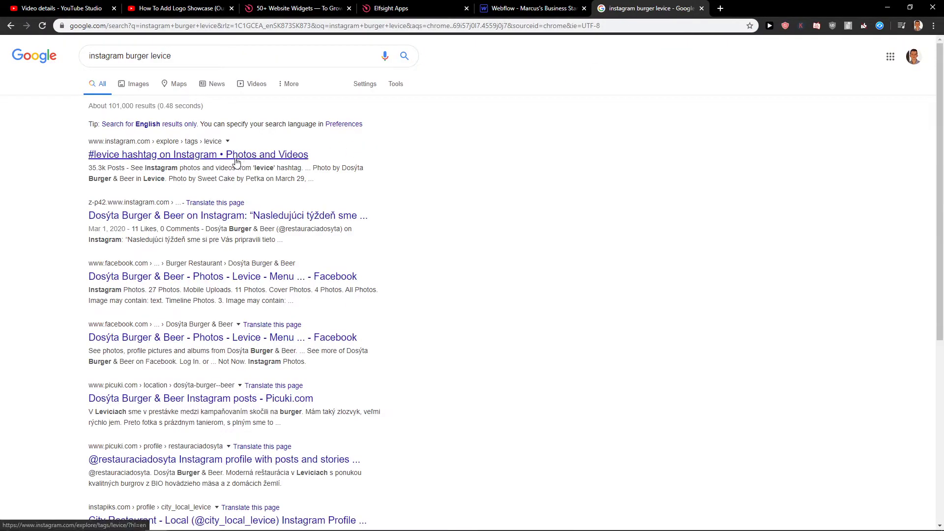
click(200, 220)
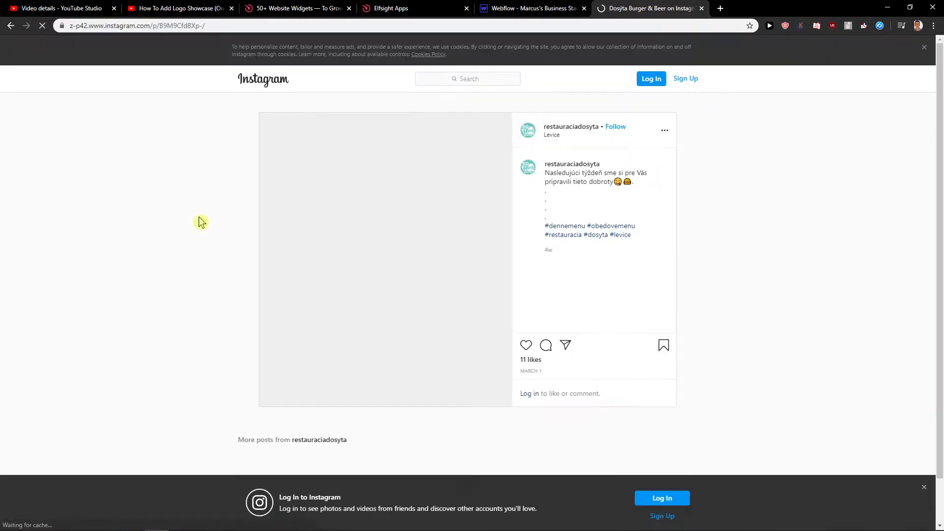
click(562, 127)
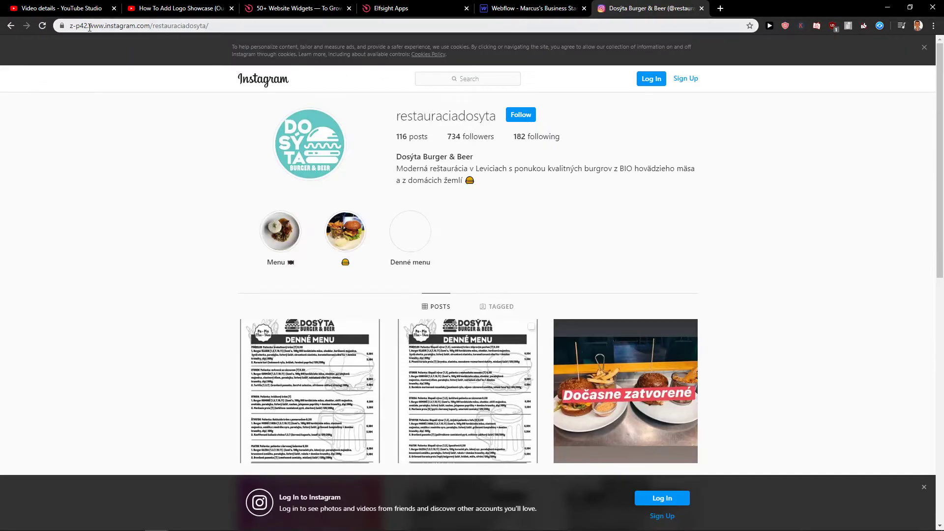
drag(90, 26, 340, 38)
key(ctrl+c)
scroll(246, 177, down, 5)
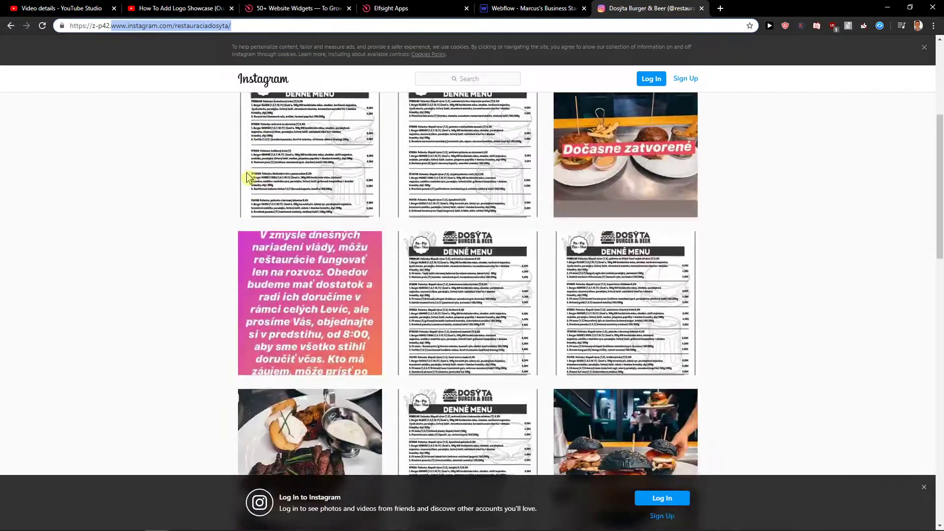
click(533, 11)
- Paste the restaurant's Instagram profile URL as the widget's feed source
click(366, 11)
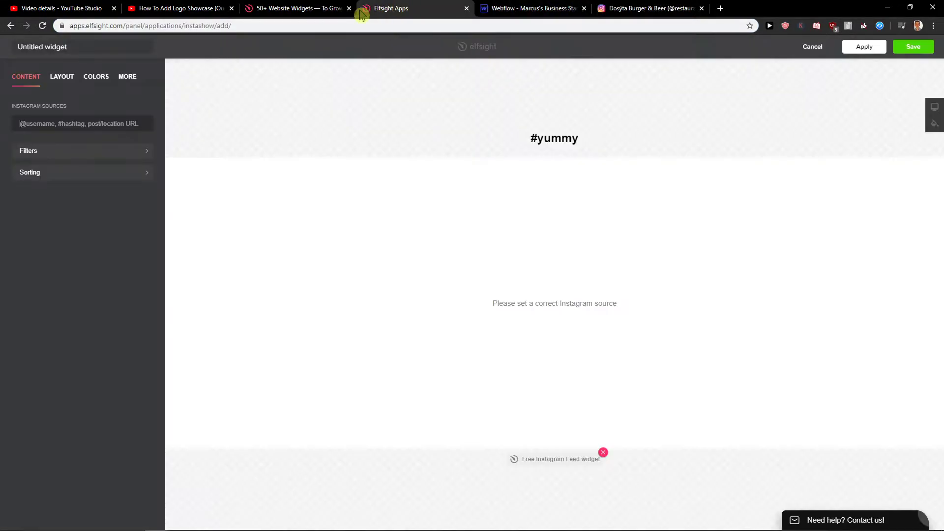
click(103, 124)
key(ctrl+v)
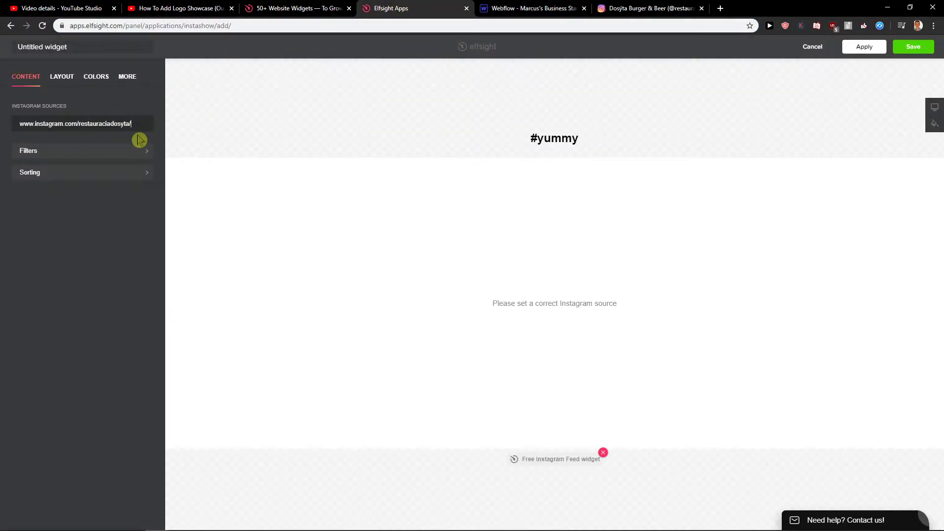
key(Return)
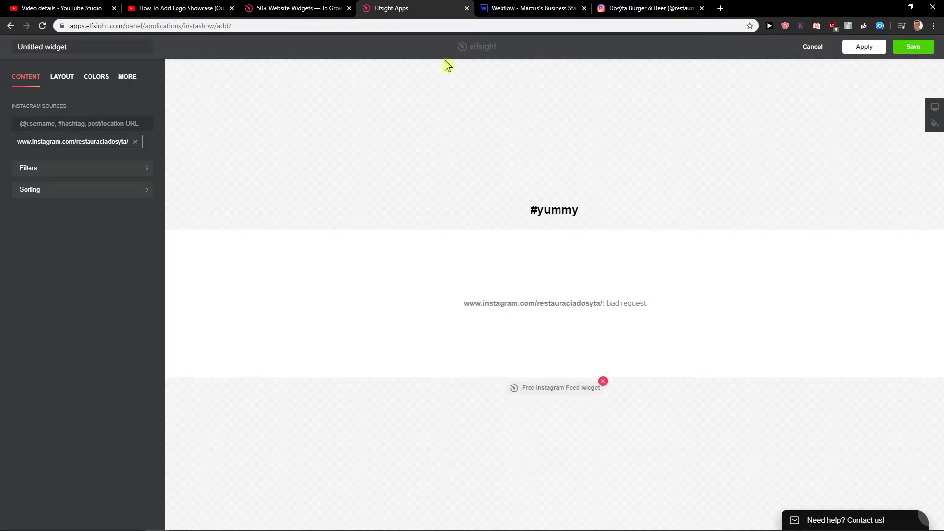
- Pick out the account name from the restaurant's Instagram profile address
click(654, 9)
scroll(256, 140, up, 5)
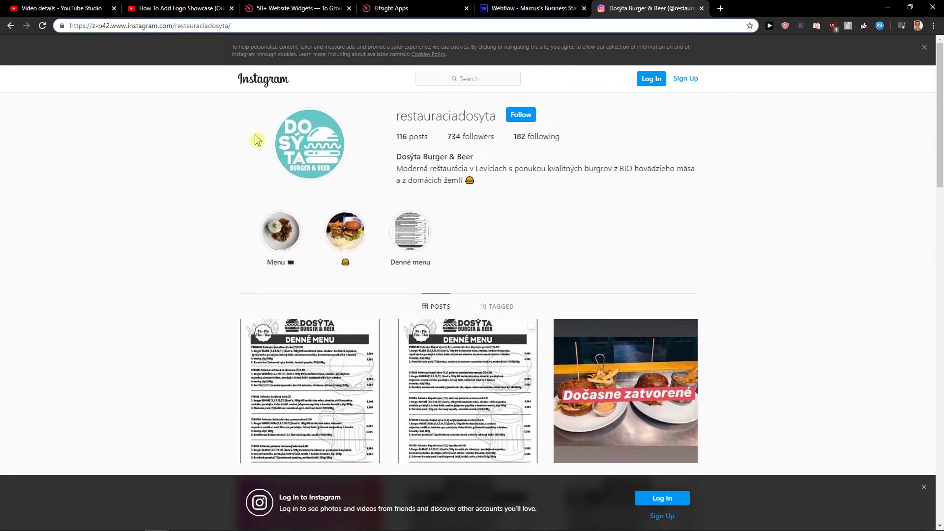
double_click(183, 26)
click(531, 8)
click(388, 8)
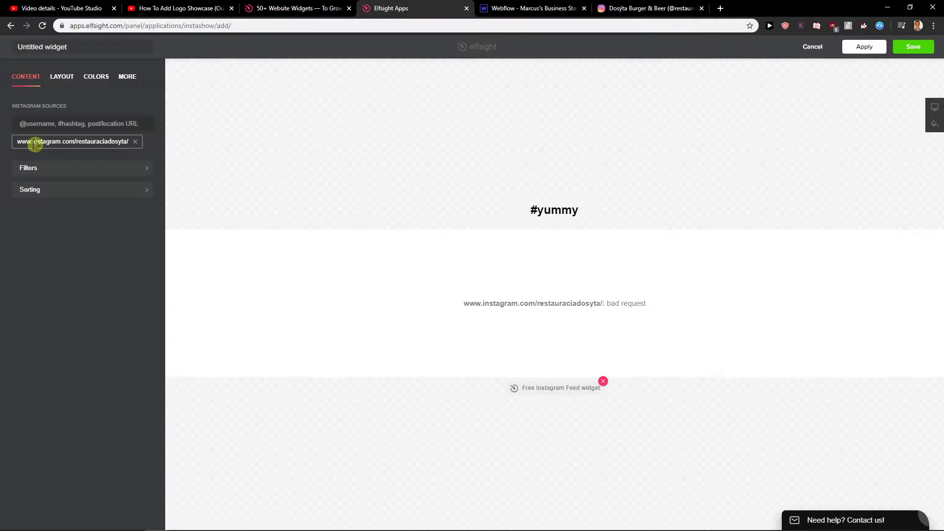
click(135, 141)
click(128, 129)
text(@restauraciadosyta)
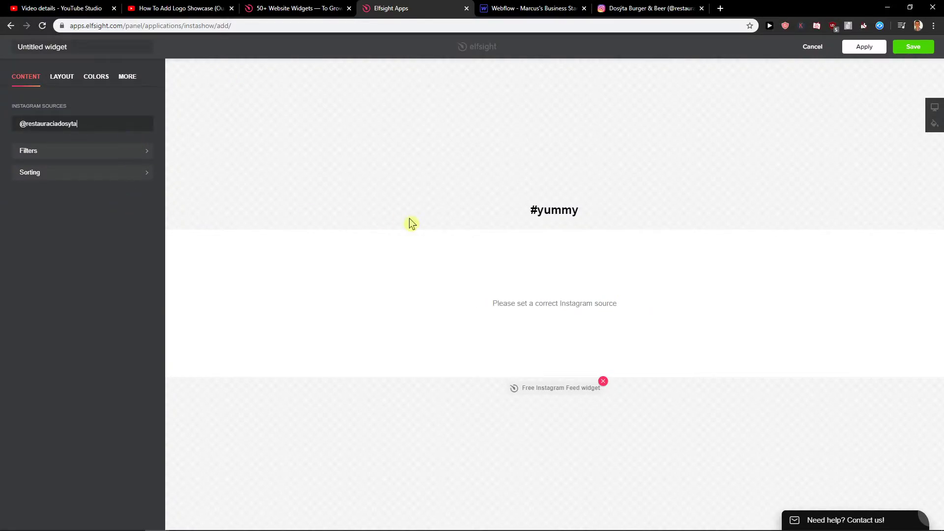
key(Return)
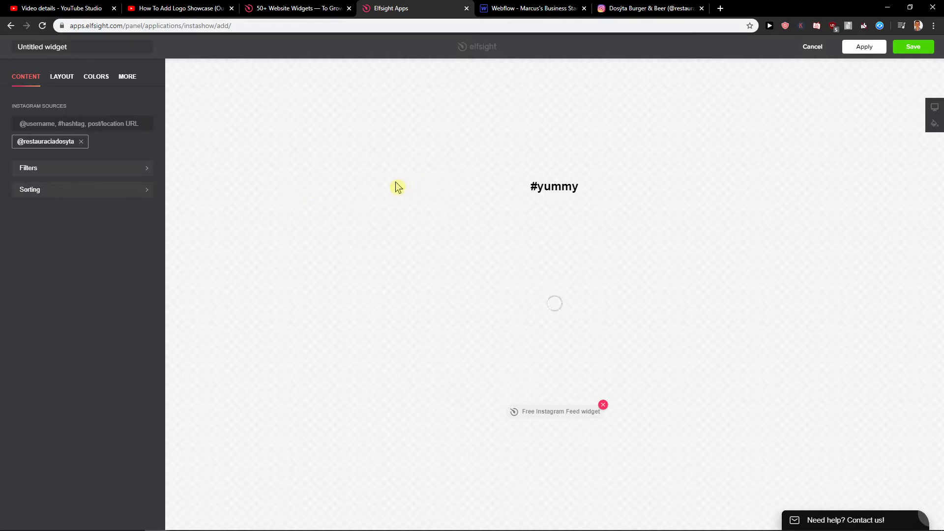
- Review the feed's Filters, Sorting, Layout and Post colors settings
click(147, 169)
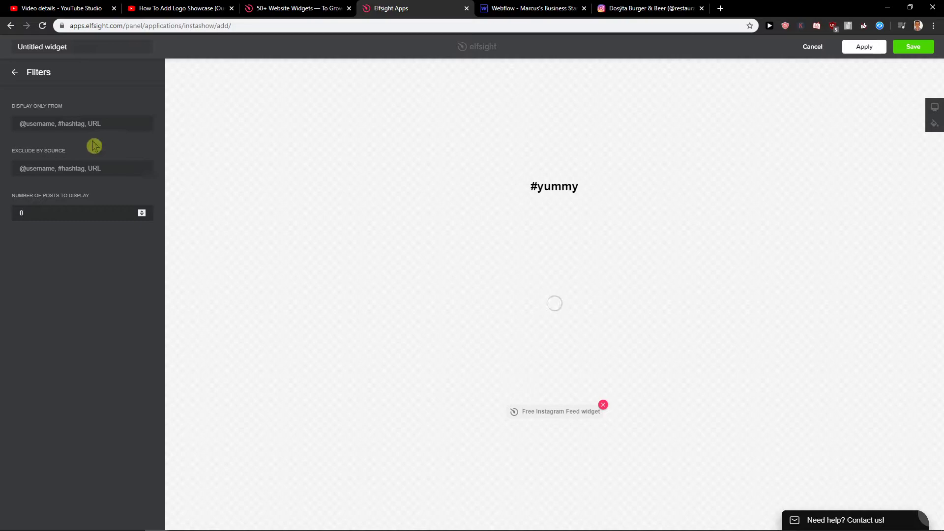
click(14, 72)
click(133, 191)
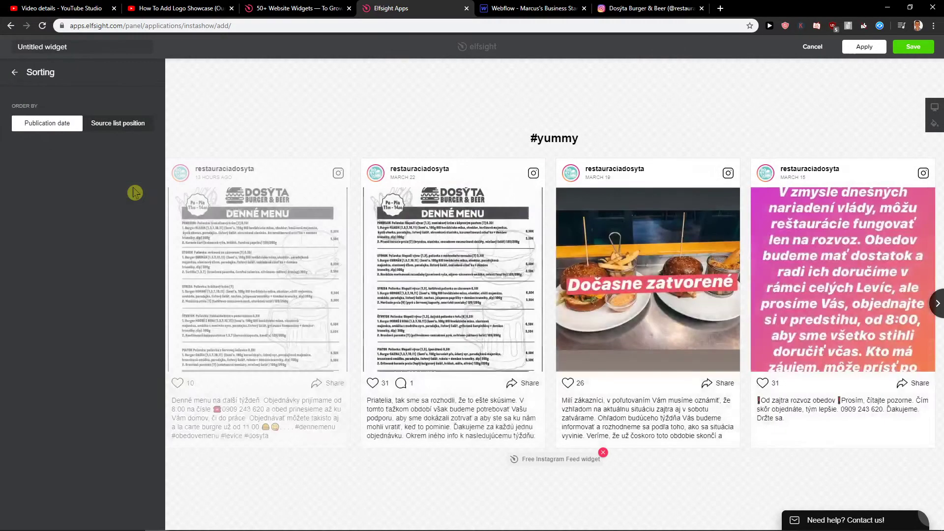
click(14, 73)
click(68, 79)
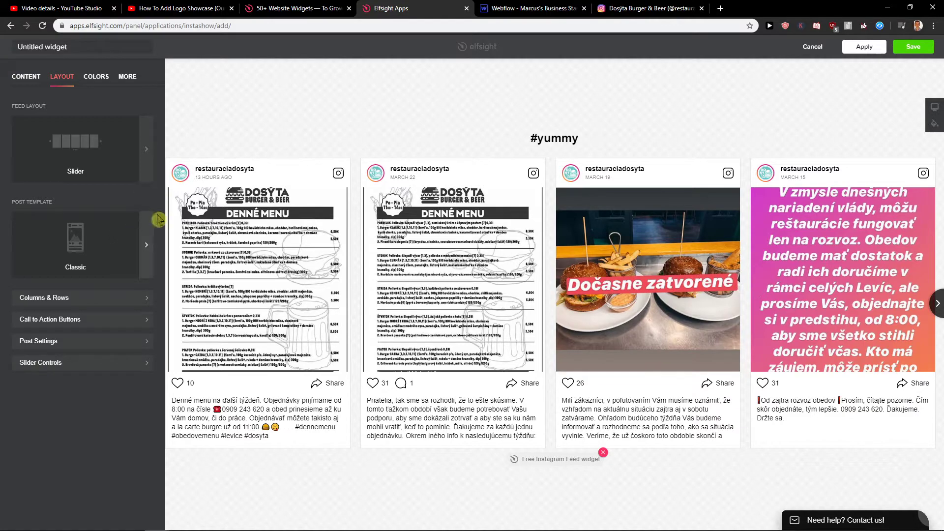
click(101, 78)
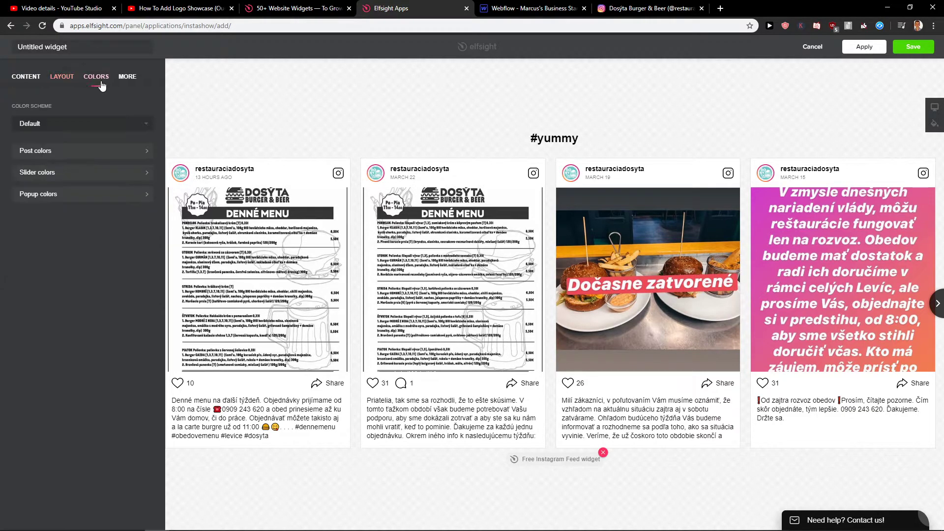
click(59, 154)
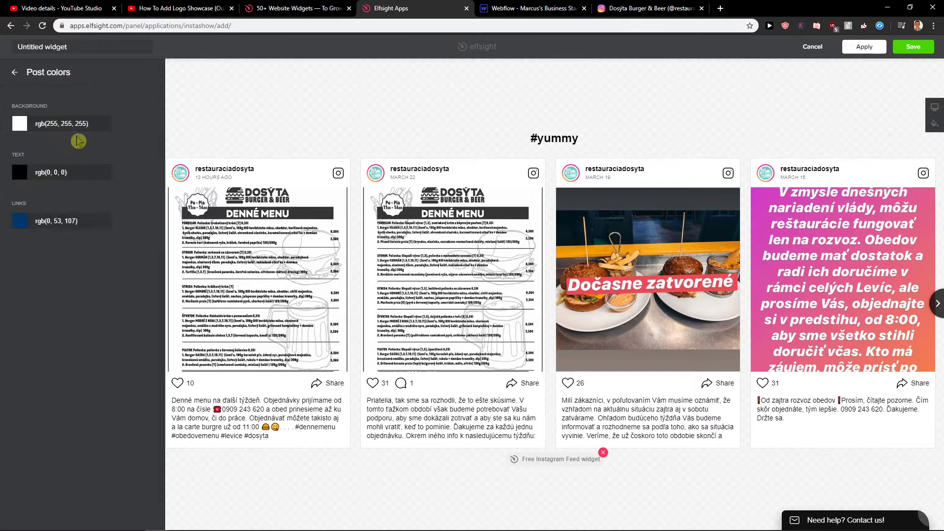
click(13, 73)
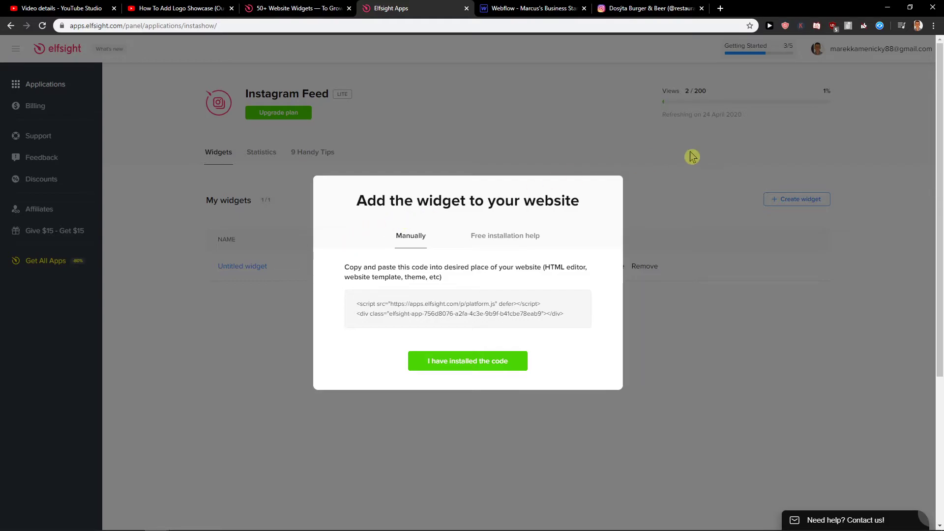
- Take the saved widget's embed code over to the Webflow site designer
click(556, 9)
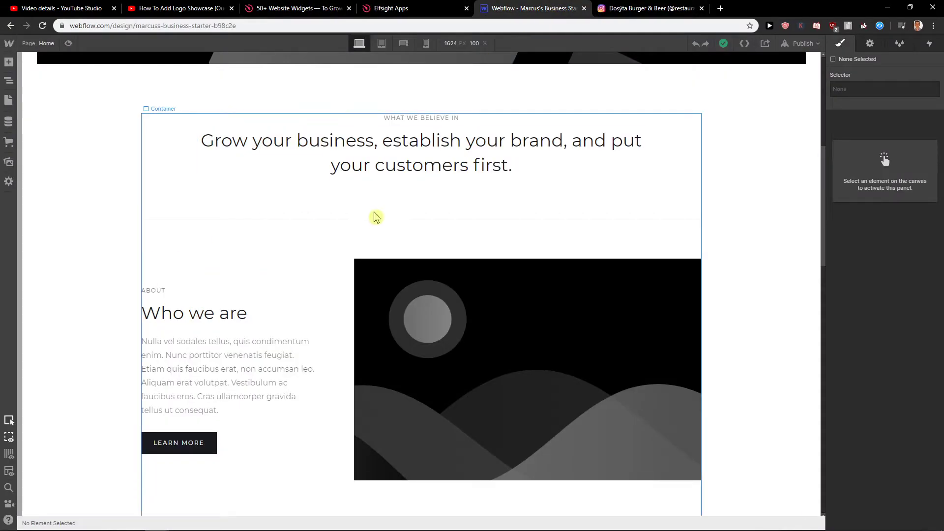
- Drag an Embed component from the Add panel onto the page above Company news
scroll(258, 234, down, 3)
scroll(158, 274, up, 3)
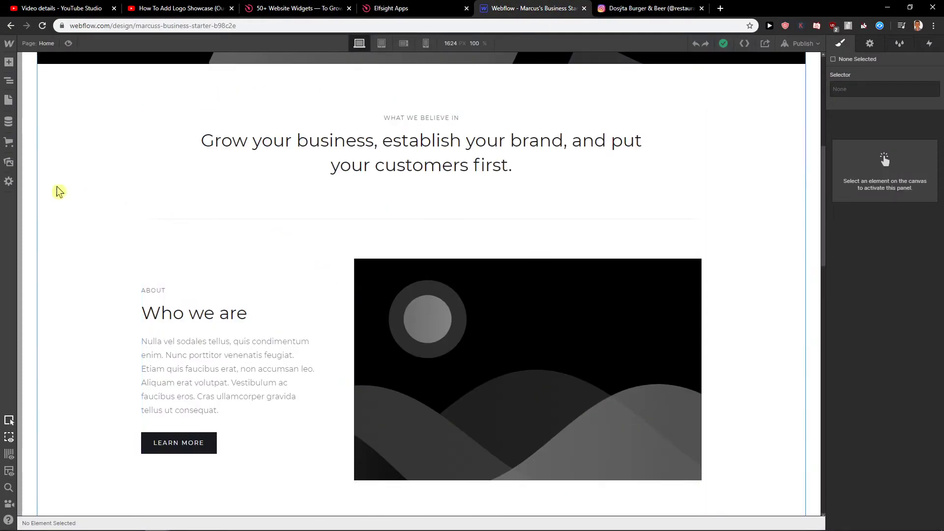
click(8, 62)
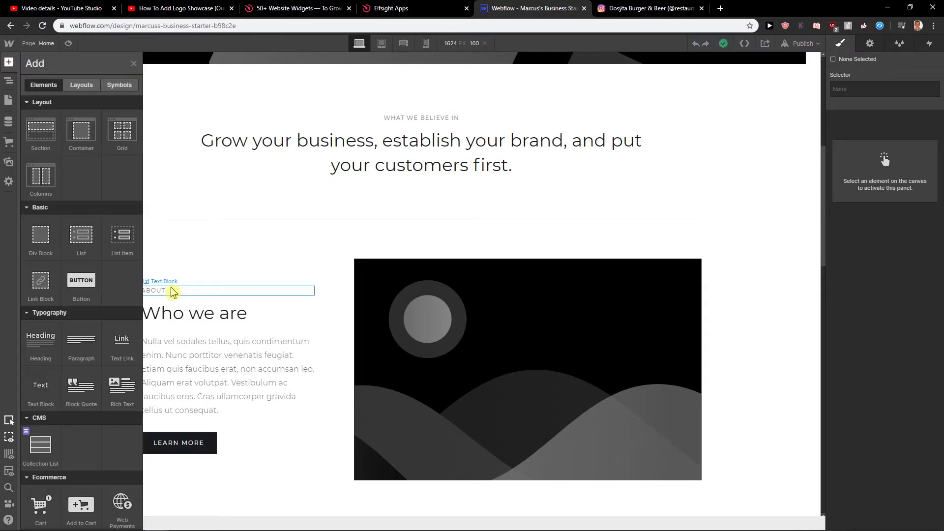
scroll(118, 355, down, 8)
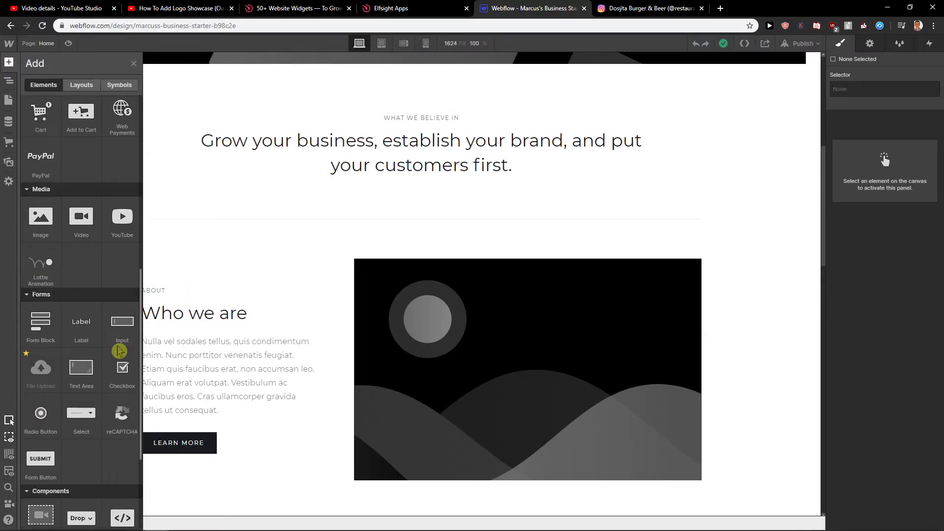
scroll(118, 350, down, 3)
scroll(259, 400, down, 5)
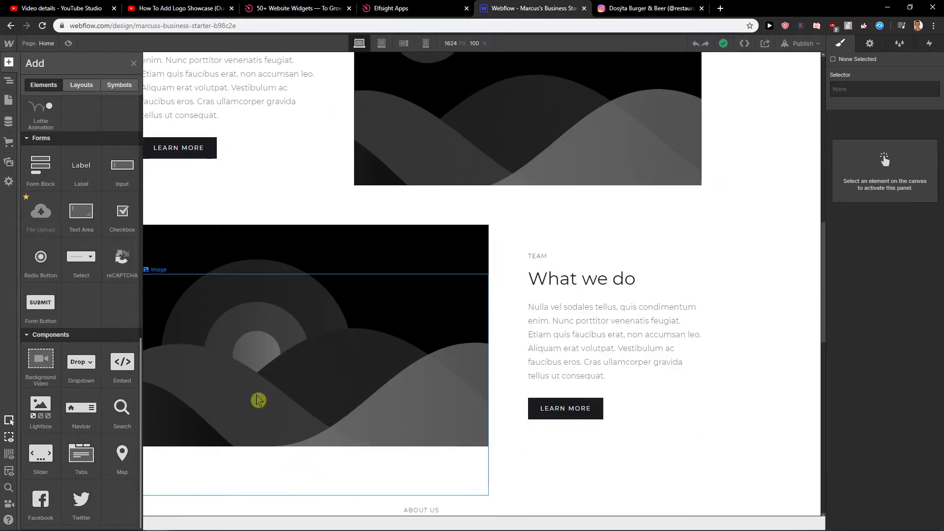
scroll(258, 400, down, 4)
drag(122, 361, 325, 307)
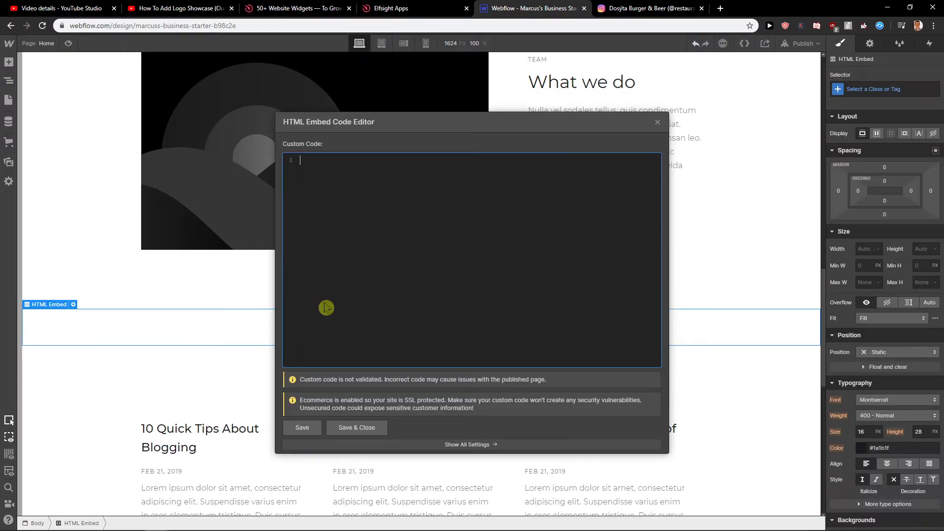
- Paste the Elfsight script code into the HTML Embed editor and save it
key(ctrl+v)
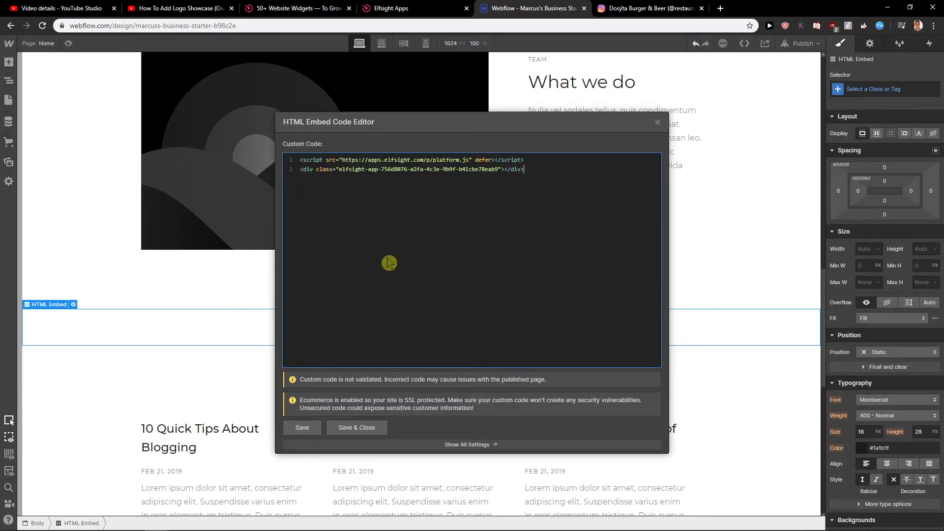
click(357, 427)
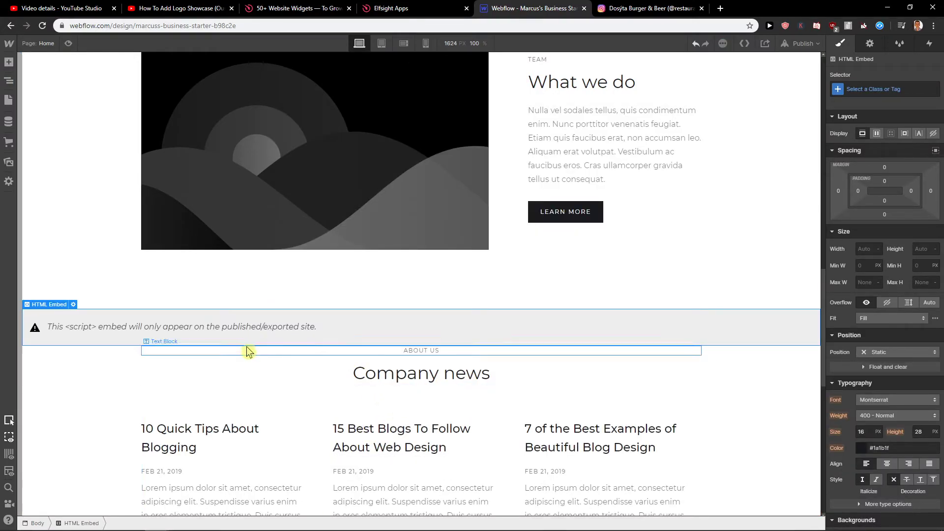
- Publish the Webflow site to its webflow.io domain
click(798, 43)
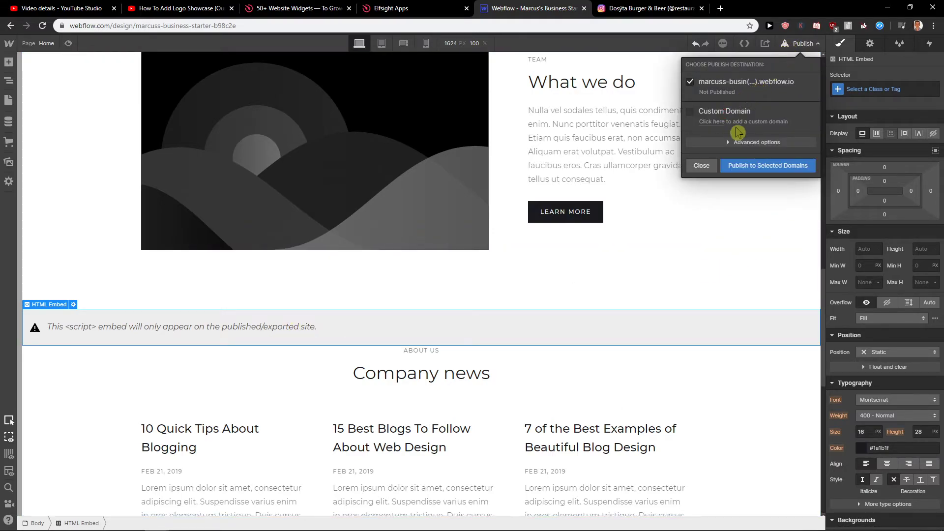
click(773, 173)
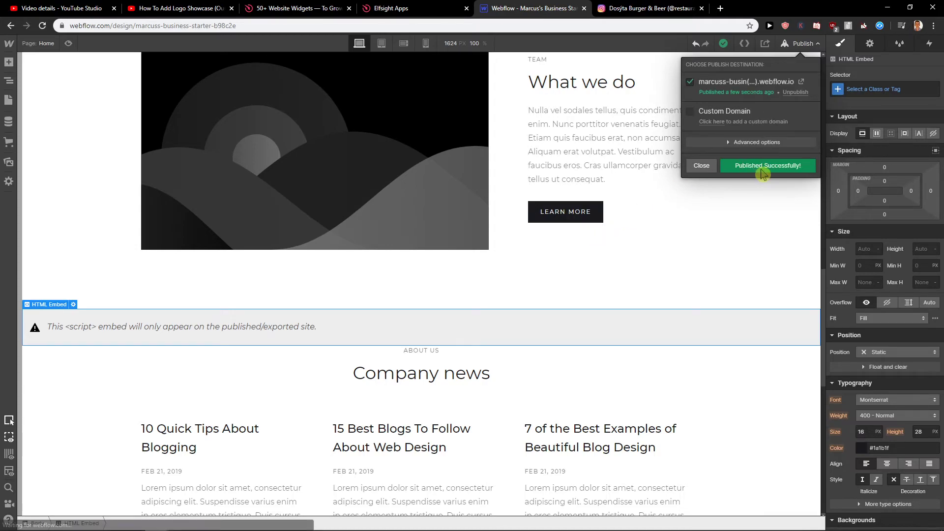
- Open the live webflow.io site and scroll to the #yummy Instagram feed above Company news
click(802, 83)
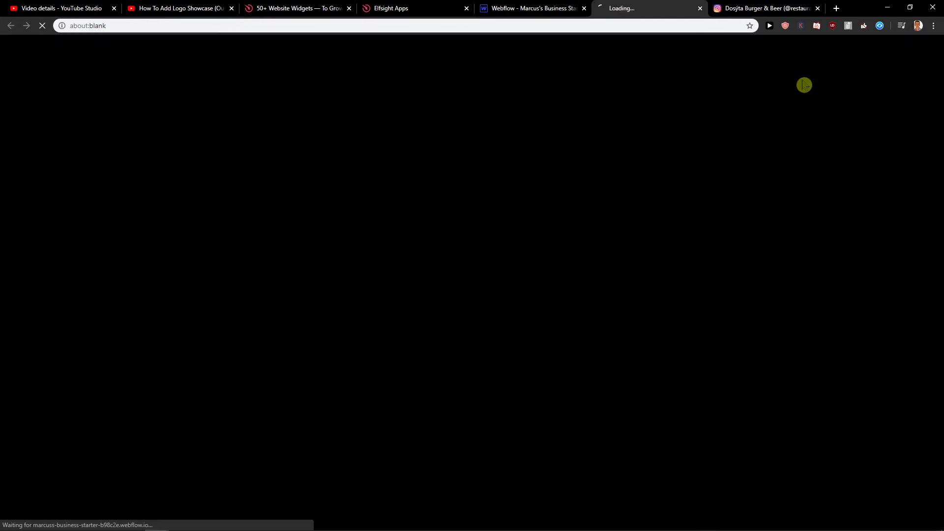
scroll(420, 270, down, 20)
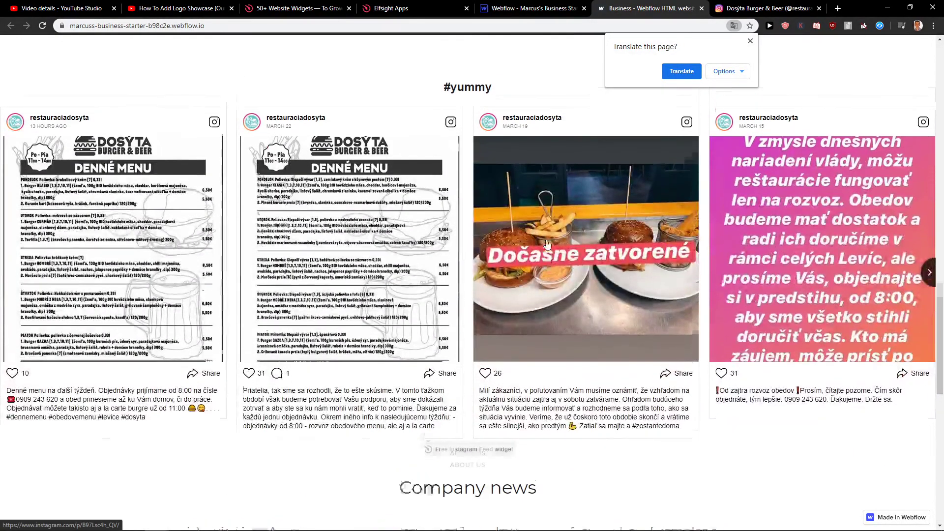
scroll(537, 245, down, 1)
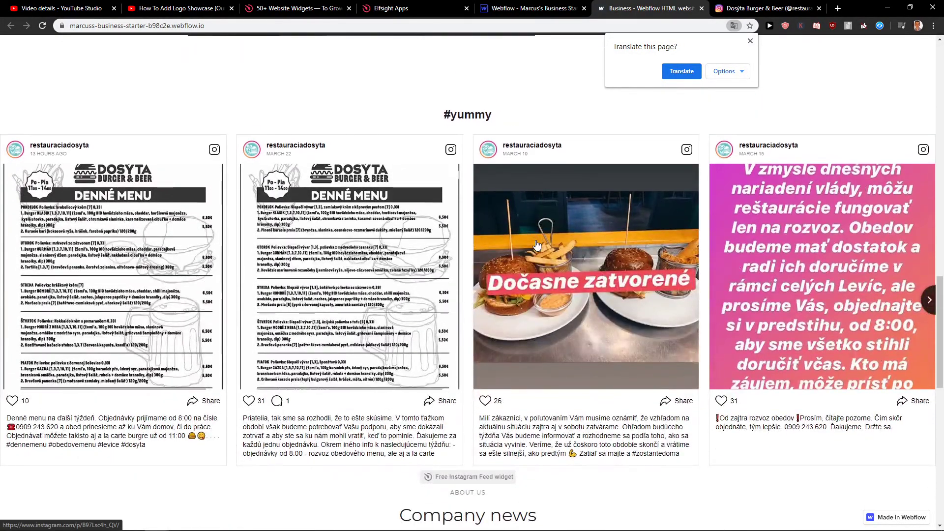
scroll(533, 243, down, 1)
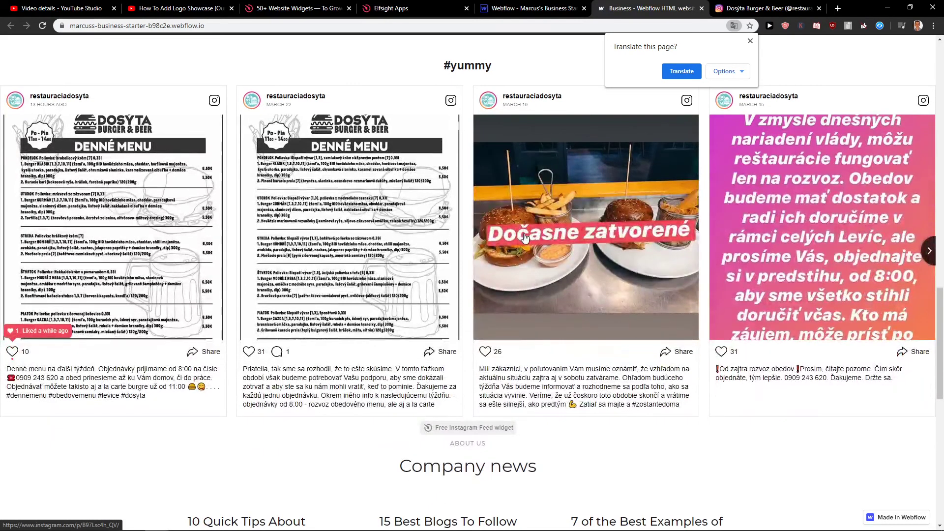